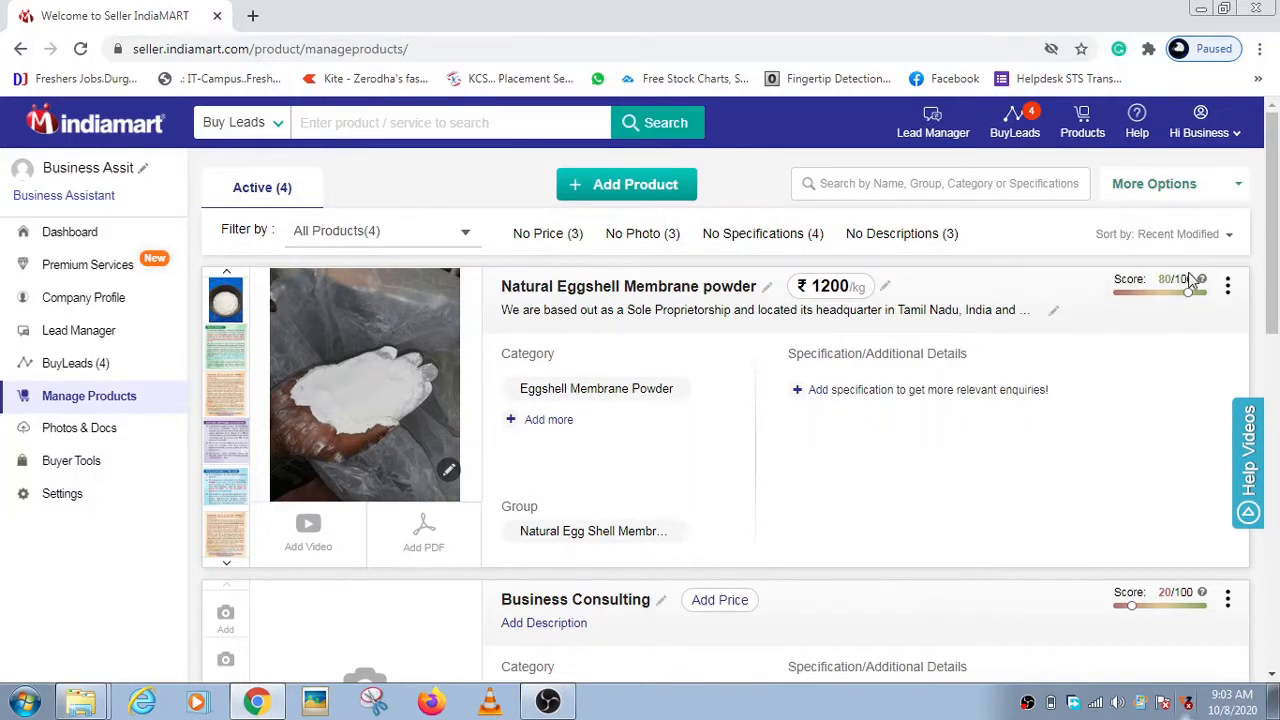
Open the "business assist" product at the end of the product list for editing
{"action": "mouse_move", "coordinate": [1180, 280]}
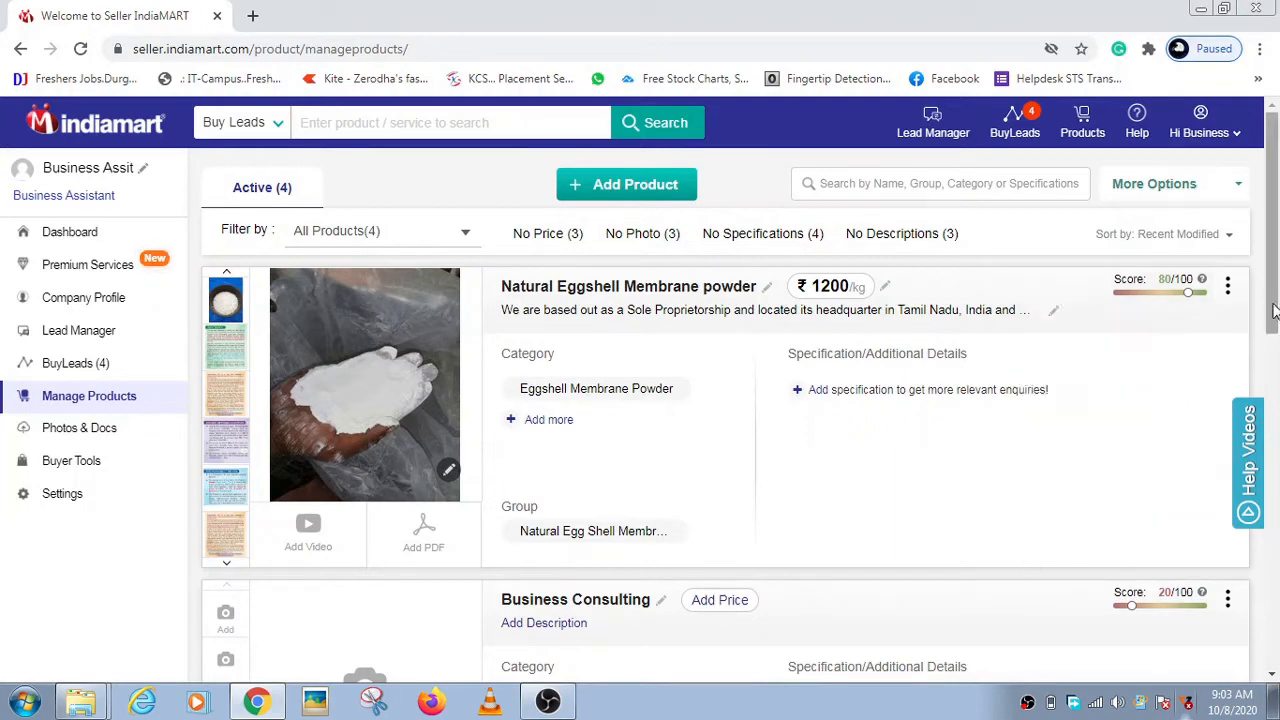
{"action": "left_click_drag", "start_coordinate": [1274, 312], "coordinate": [1276, 676]}
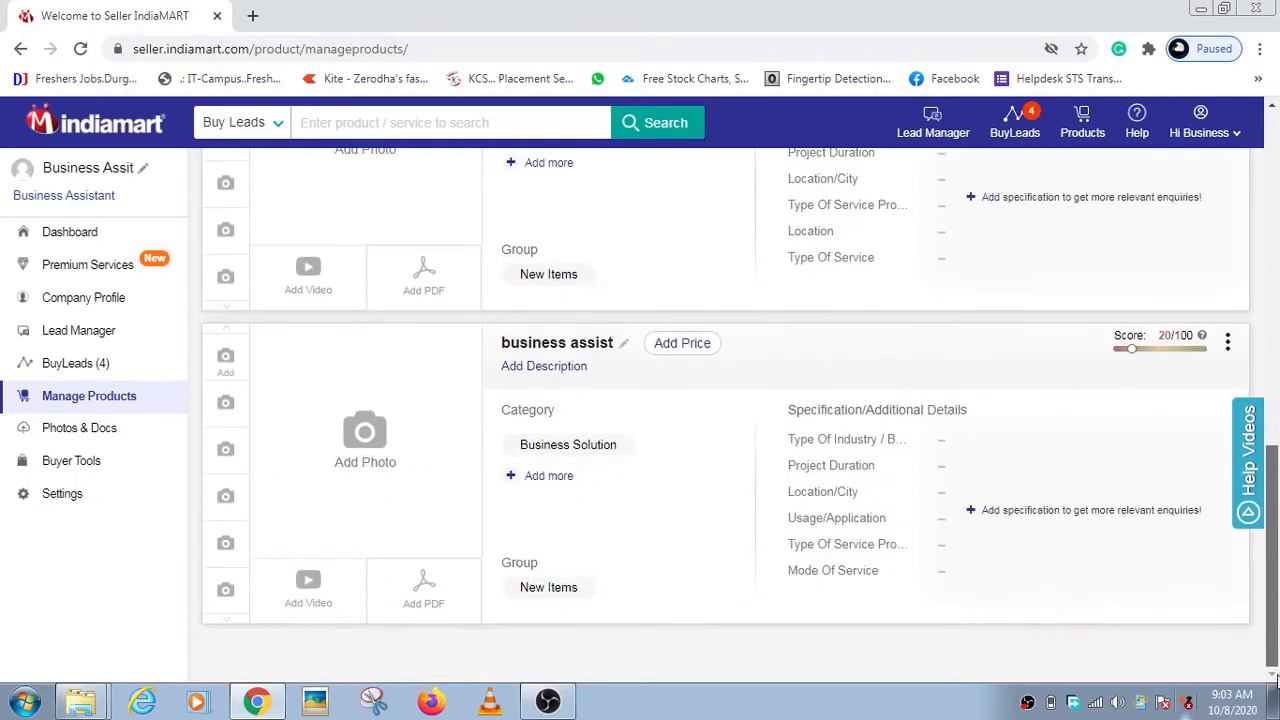
{"action": "mouse_move", "coordinate": [1190, 345]}
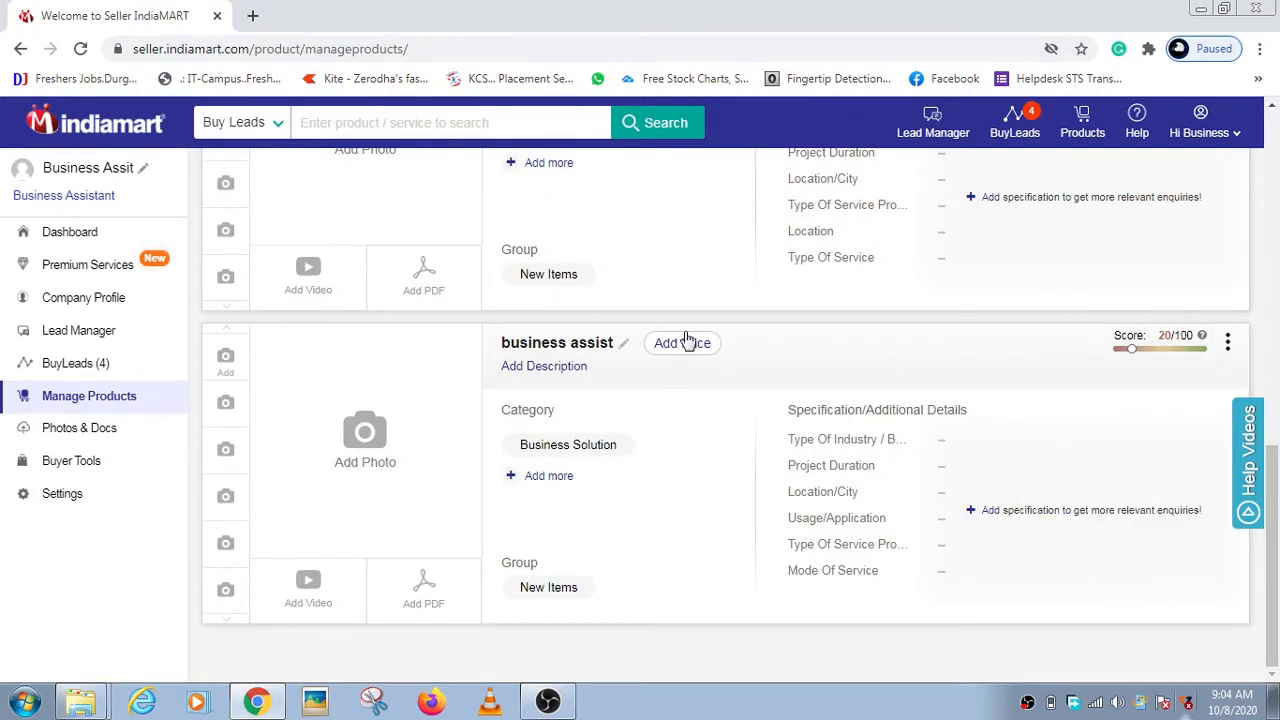
{"action": "left_click", "coordinate": [1229, 346]}
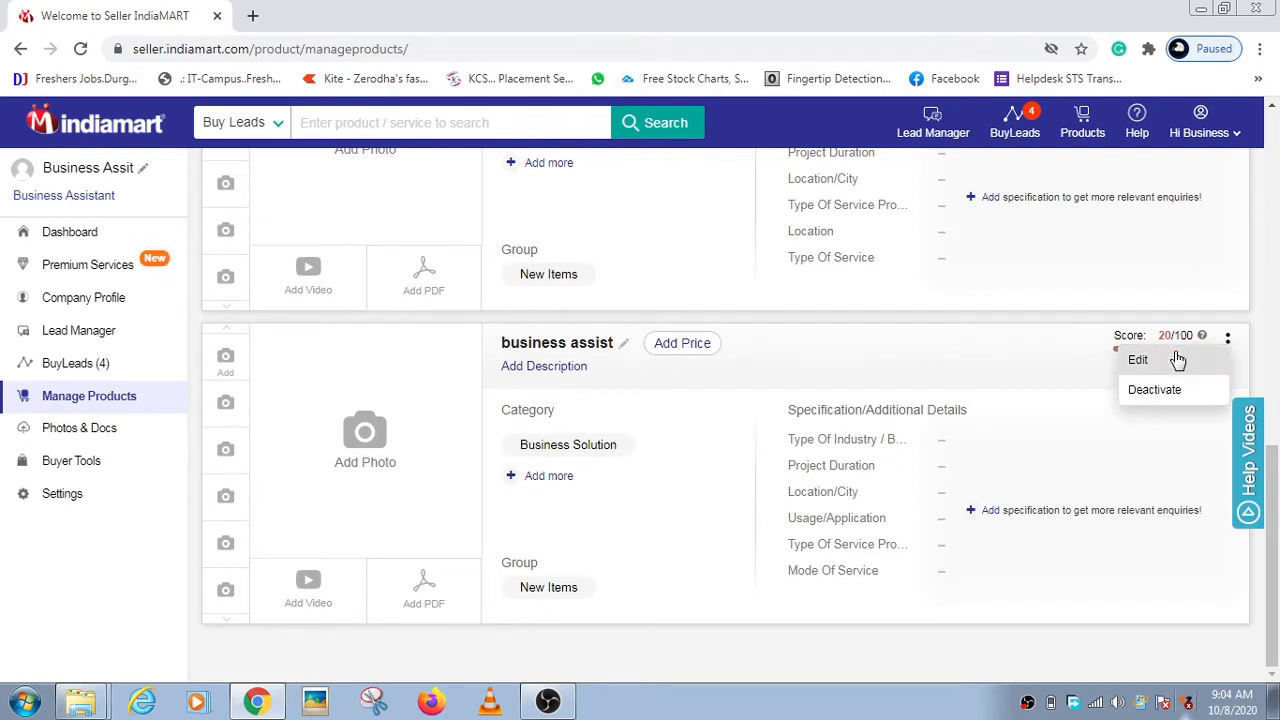
{"action": "left_click", "coordinate": [1138, 360]}
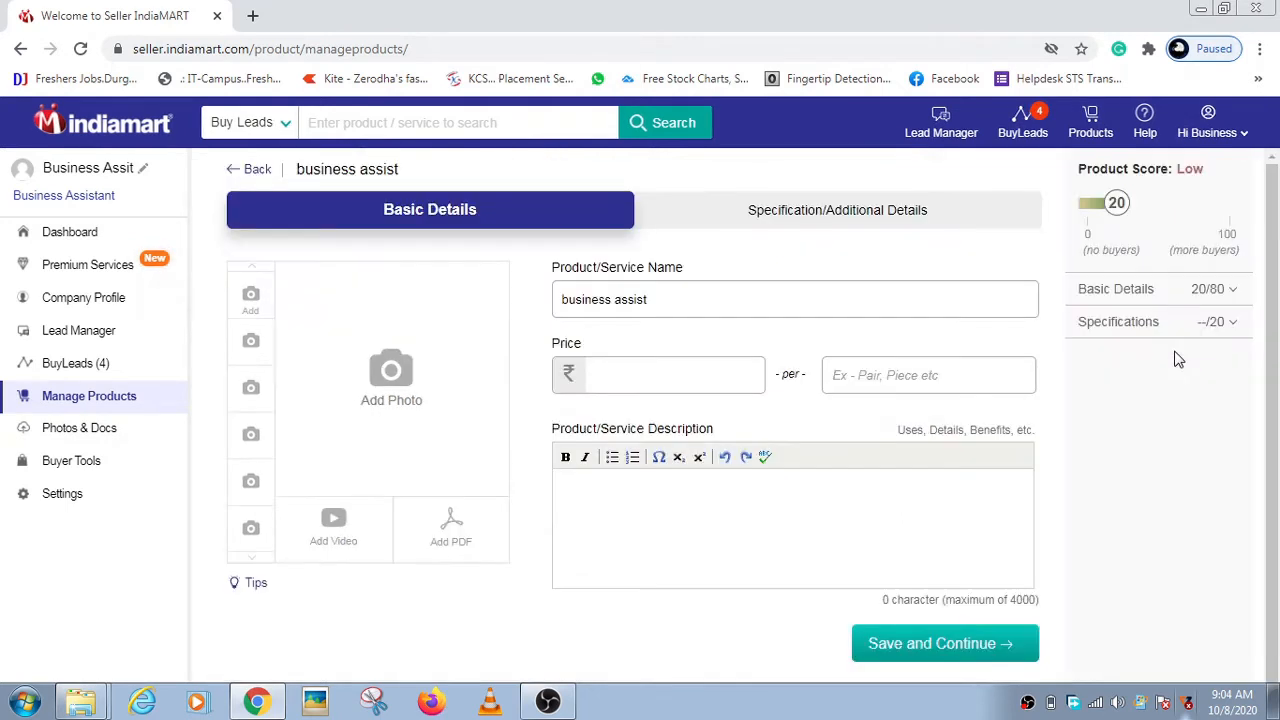
Try to add circle-cropped.png from the business assitant folder as the product photo
{"action": "left_click", "coordinate": [405, 377]}
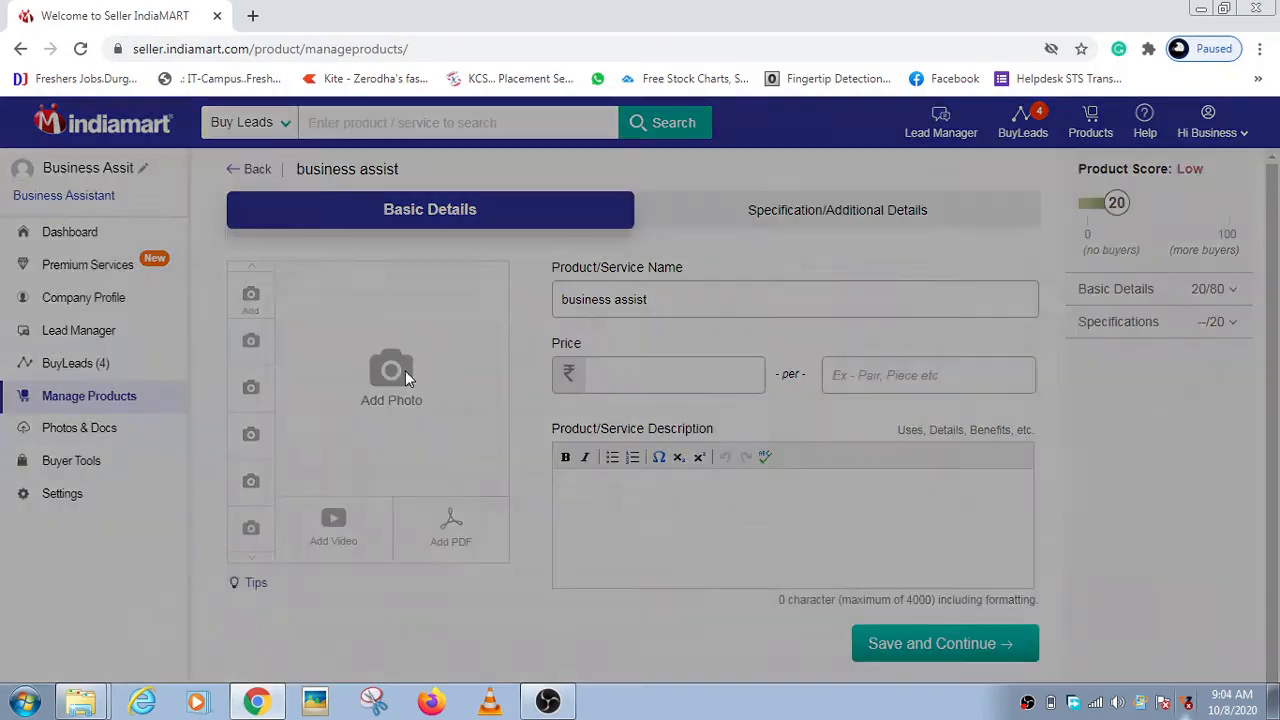
{"action": "left_click", "coordinate": [609, 258]}
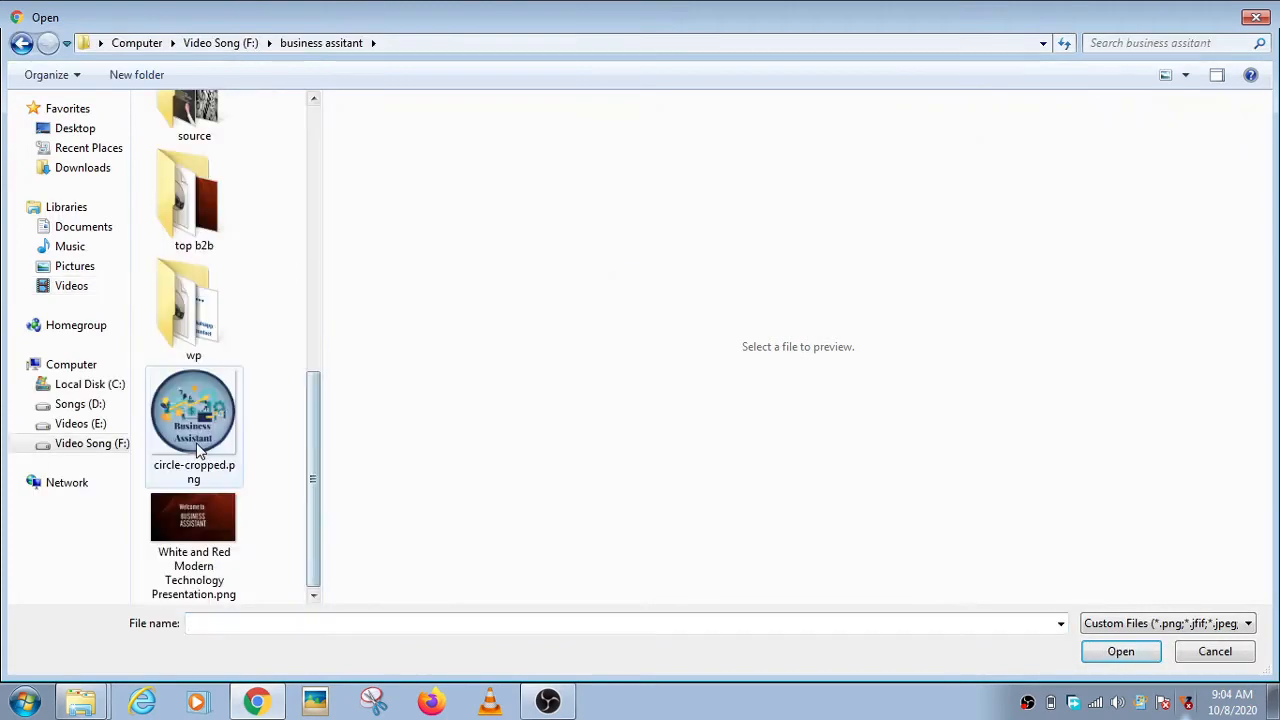
{"action": "left_click", "coordinate": [196, 446]}
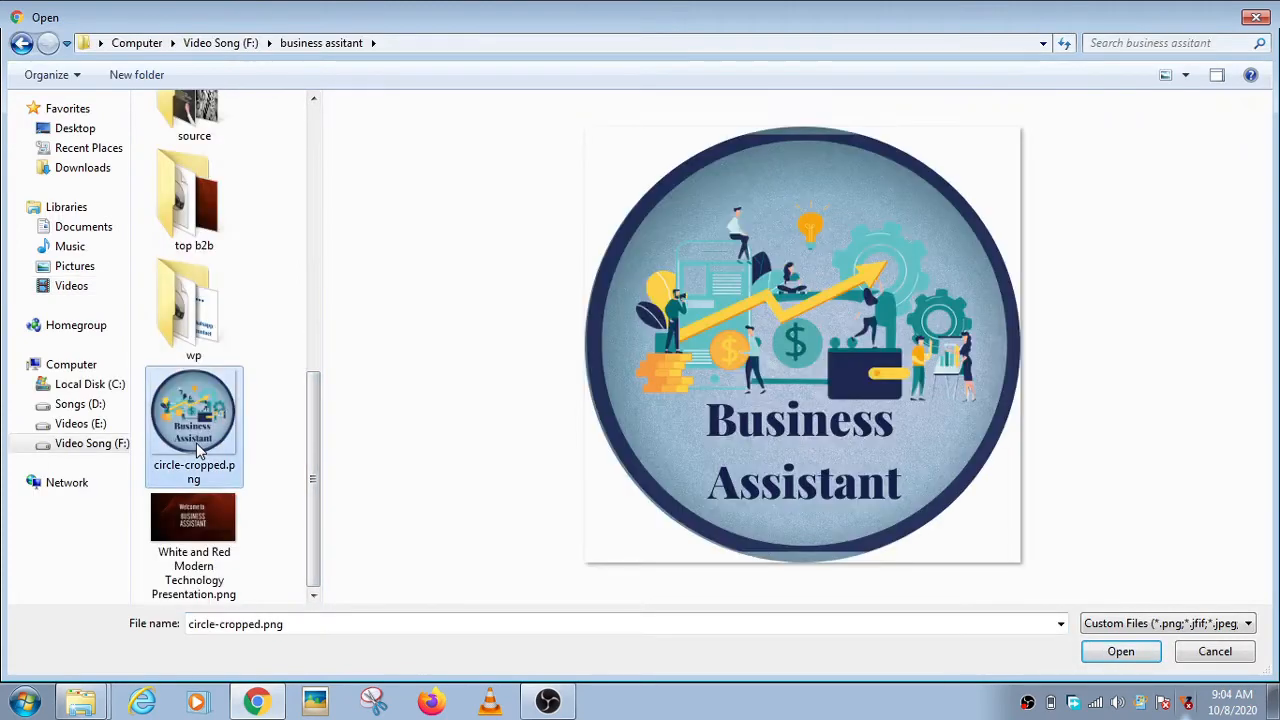
{"action": "double_click", "coordinate": [196, 446]}
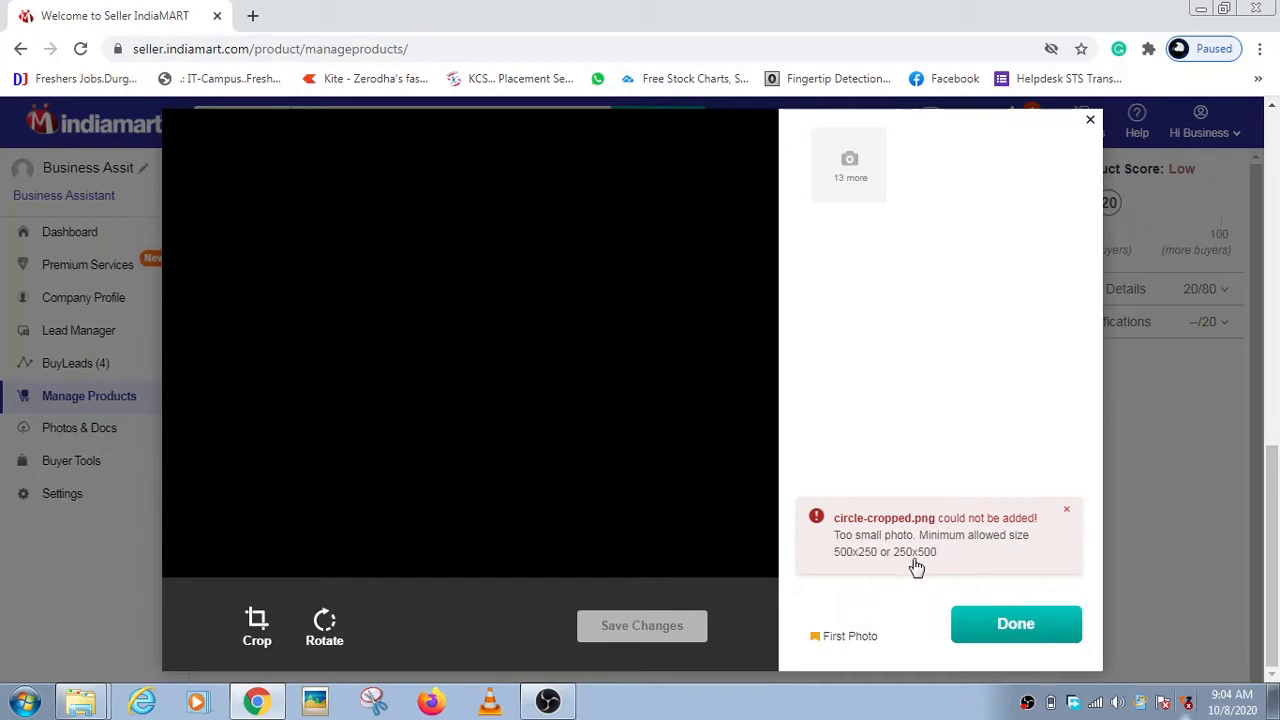
{"action": "left_click", "coordinate": [1065, 511]}
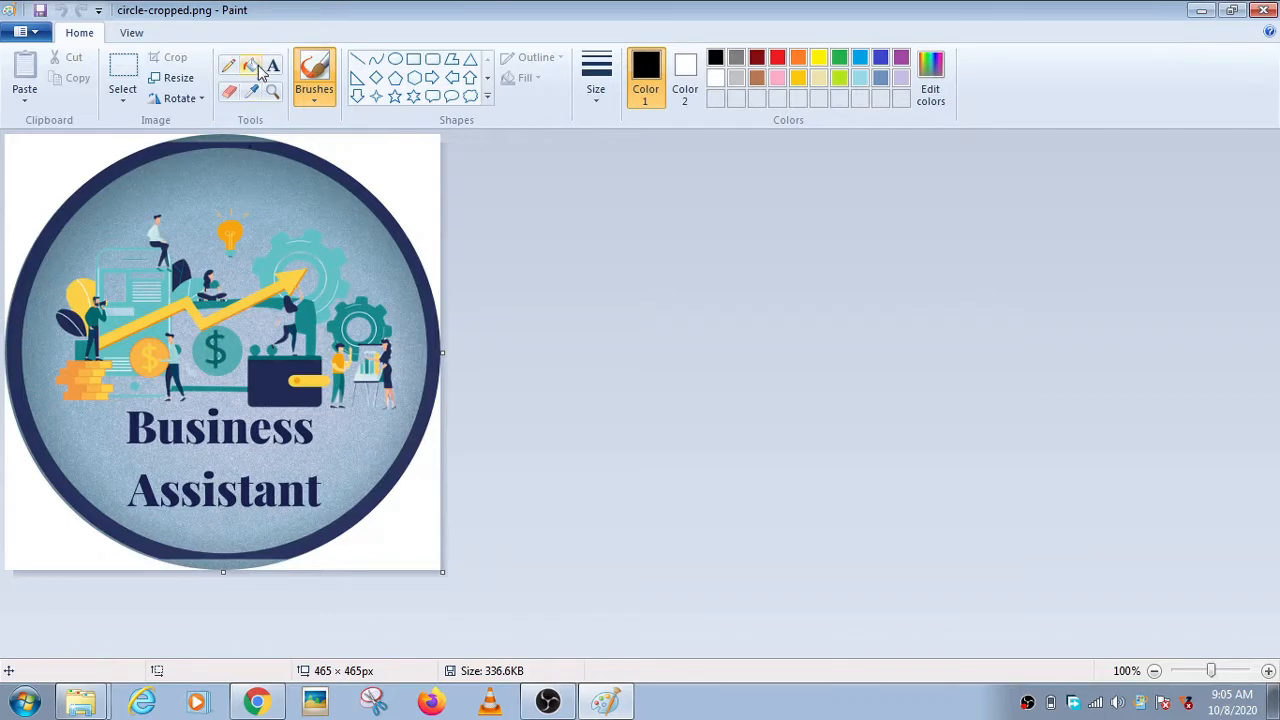
Switch to Paint and resize circle-cropped.png to 500 by 500 pixels with the aspect ratio unlocked
{"action": "left_click", "coordinate": [182, 79]}
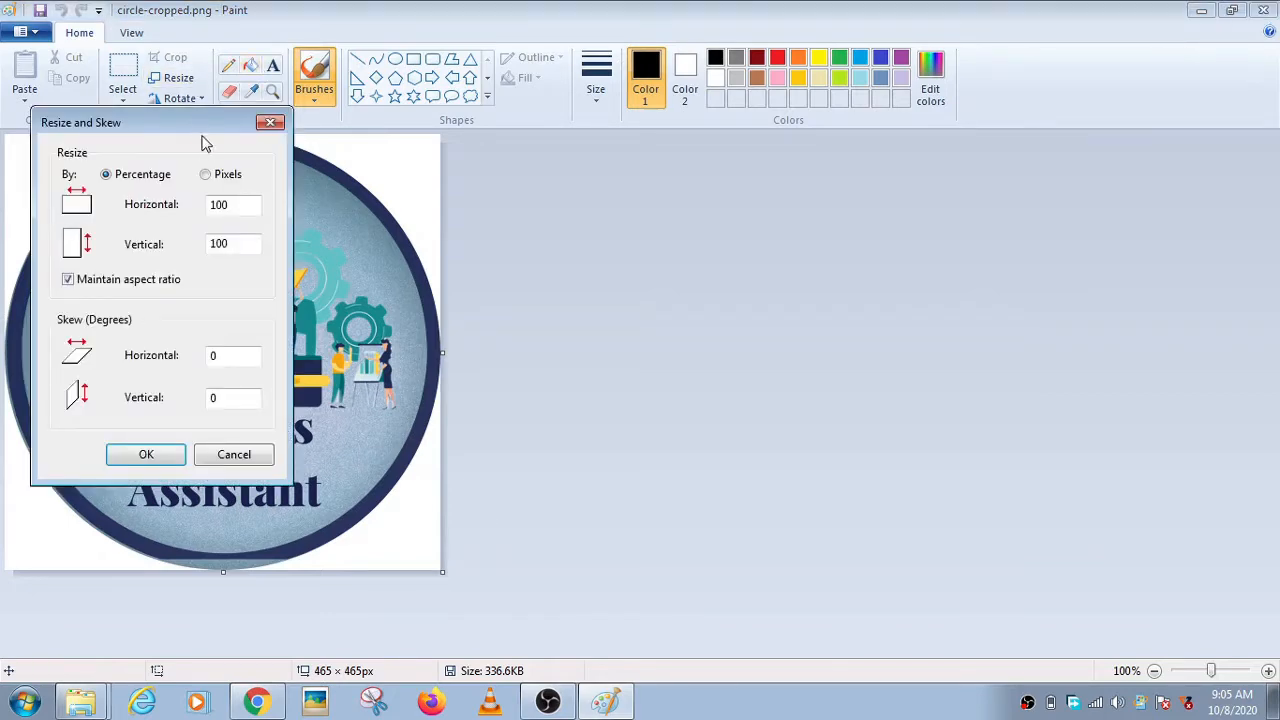
{"action": "left_click", "coordinate": [205, 174]}
{"action": "left_click", "coordinate": [117, 284]}
{"action": "left_click_drag", "start_coordinate": [240, 205], "coordinate": [165, 218]}
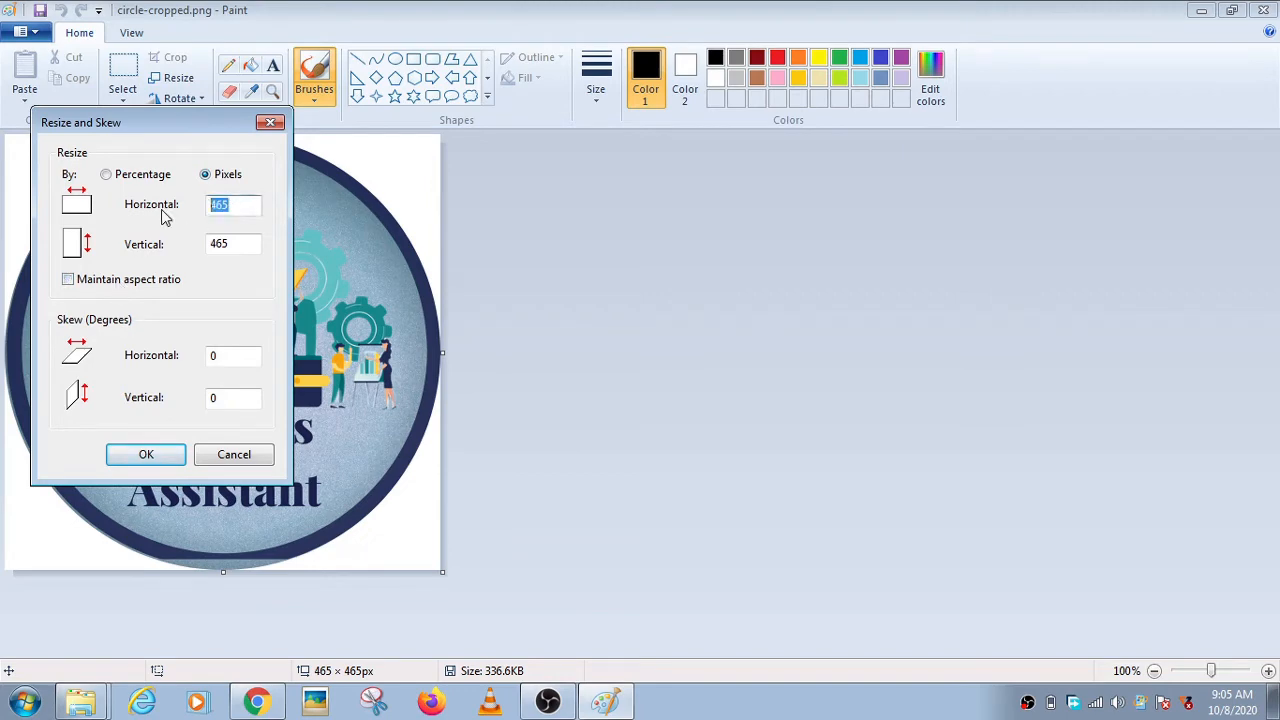
{"action": "type", "text": "500"}
{"action": "left_click_drag", "start_coordinate": [232, 243], "coordinate": [183, 250]}
{"action": "type", "text": "500"}
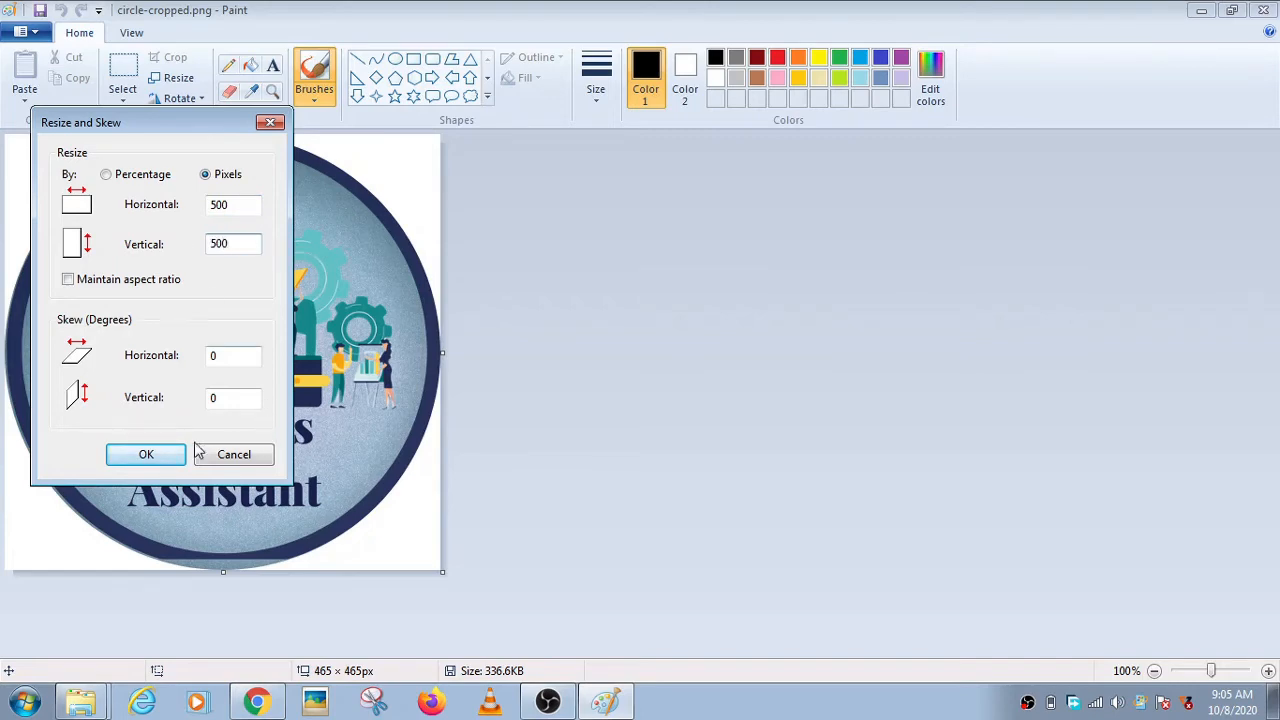
{"action": "left_click", "coordinate": [142, 455]}
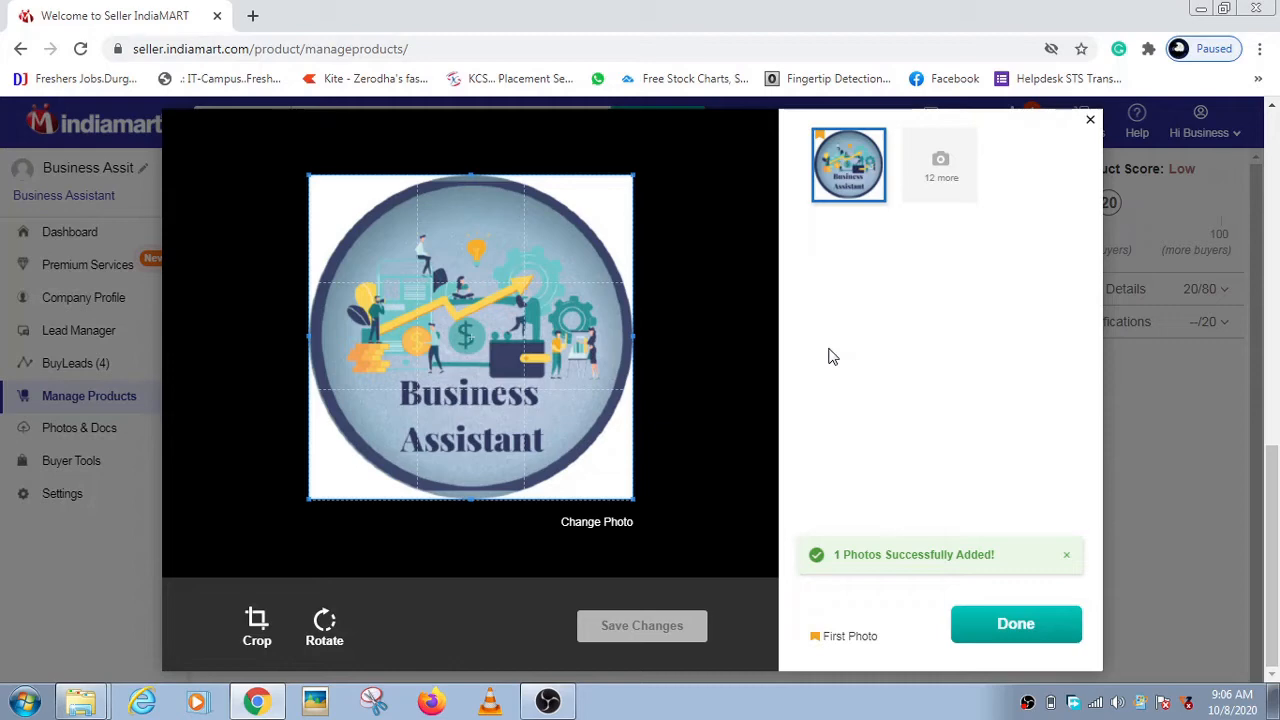
Accept the uploaded logo photo and save the basic details with the copied Business Assistants text pasted as the description
{"action": "left_click", "coordinate": [1014, 624]}
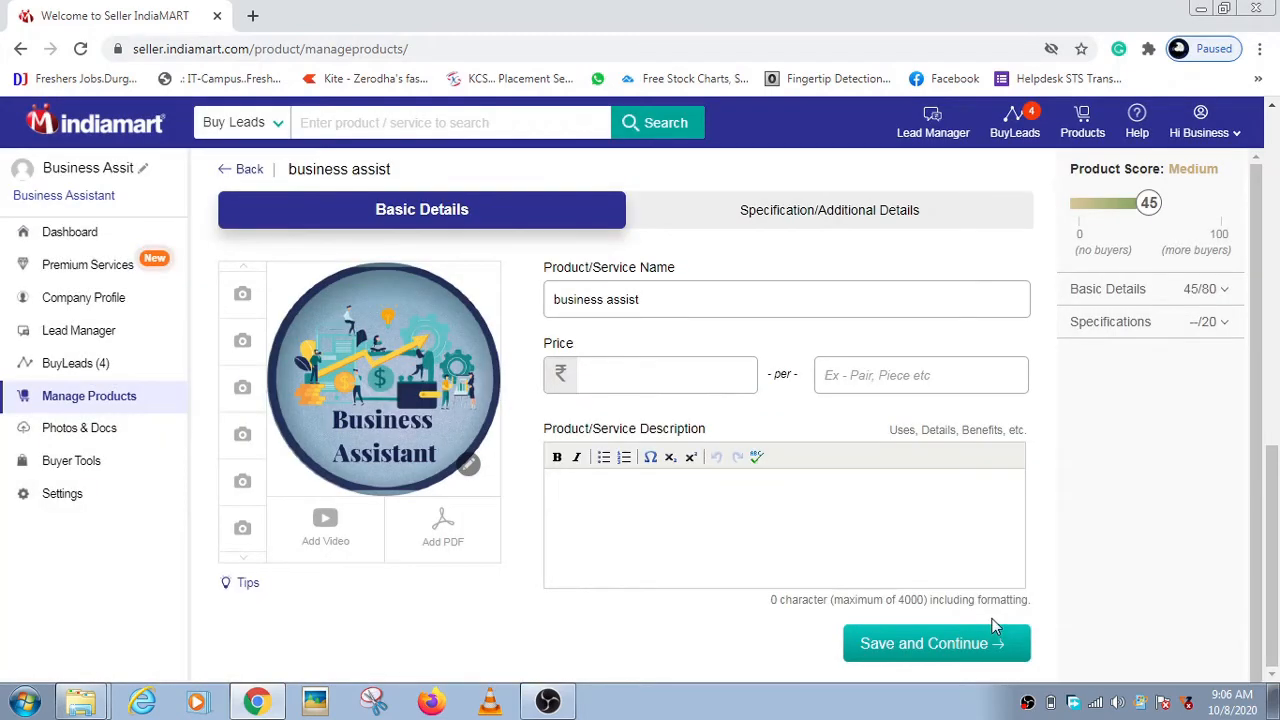
{"action": "left_click", "coordinate": [663, 373]}
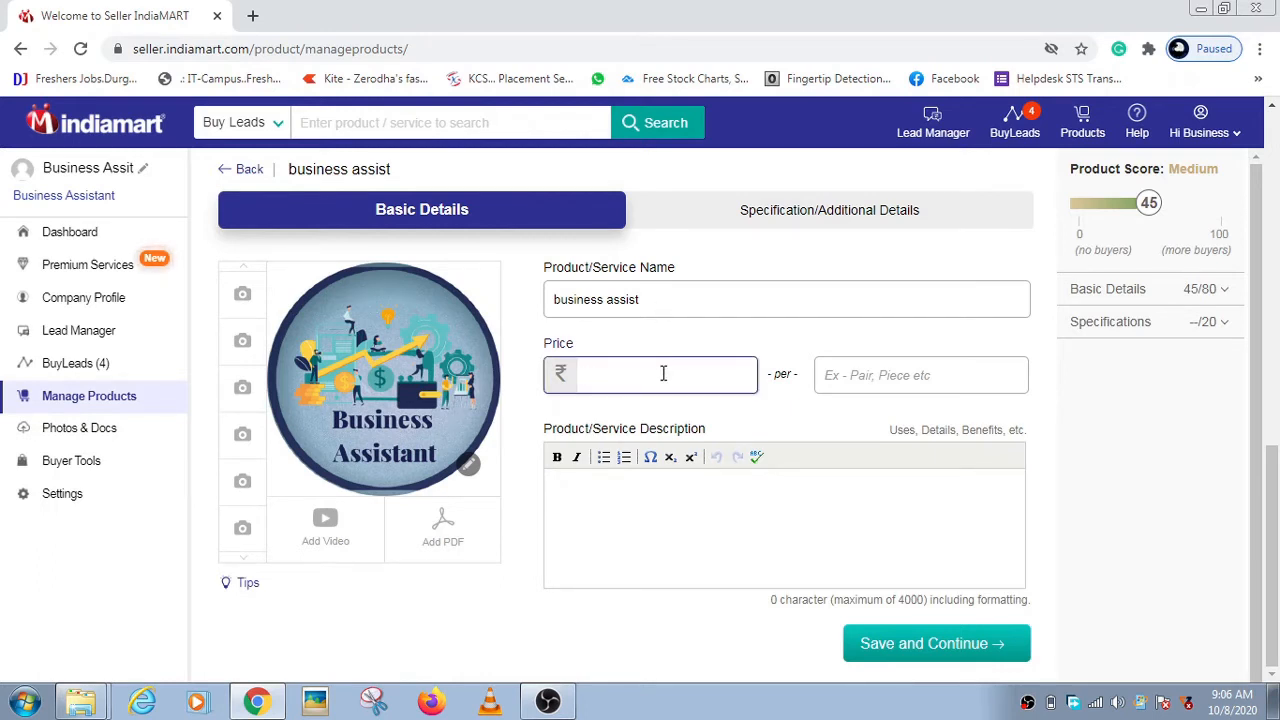
{"action": "left_click", "coordinate": [654, 515]}
{"action": "key", "text": "ctrl+v"}
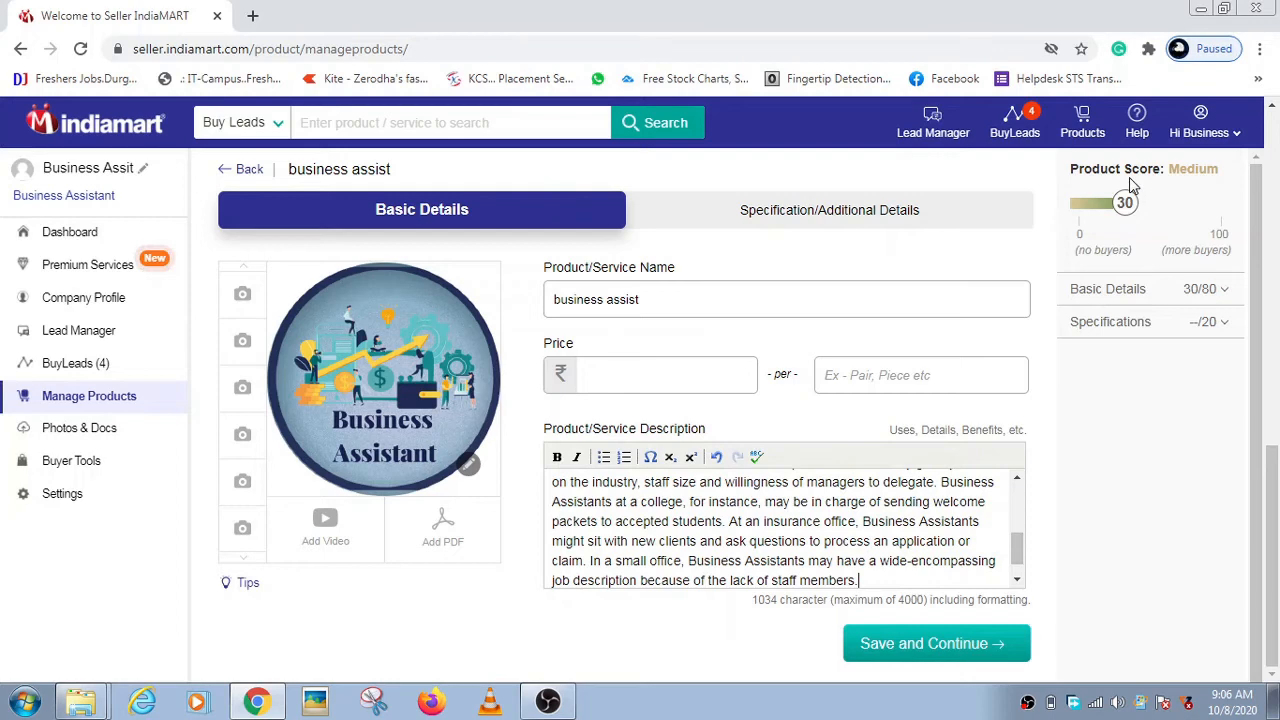
{"action": "left_click", "coordinate": [971, 656]}
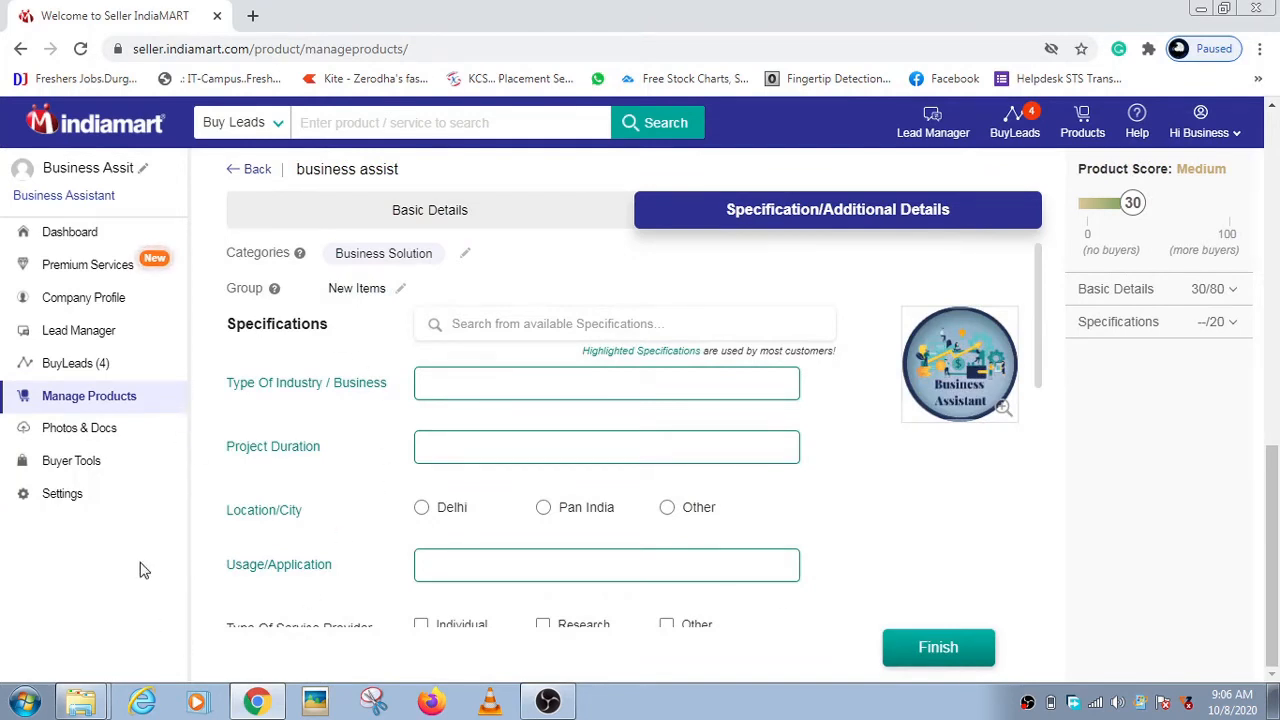
Set the type of industry/business to "service" and the project duration to "depends on client"
{"action": "left_click", "coordinate": [515, 379]}
{"action": "type", "text": "se"}
{"action": "type", "text": "rvice"}
{"action": "type", "text": "dep"}
{"action": "type", "text": "onds"}
{"action": "double_click", "coordinate": [450, 447]}
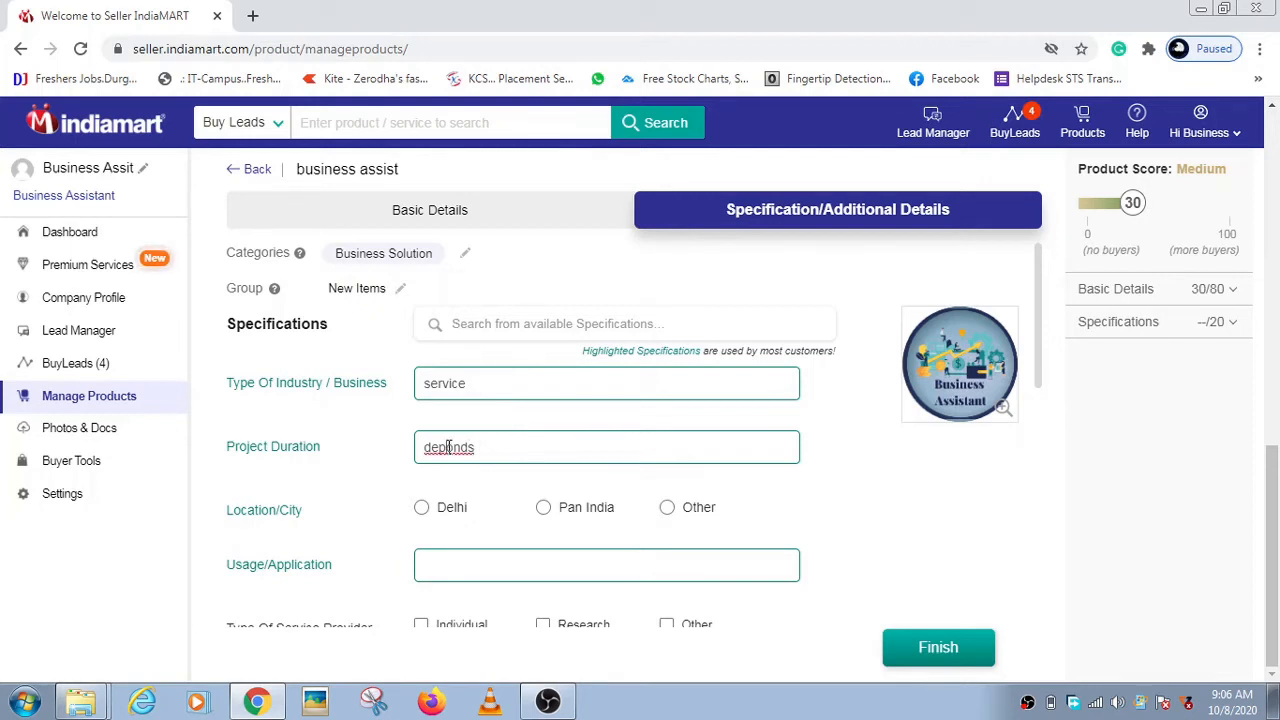
{"action": "right_click", "coordinate": [450, 450]}
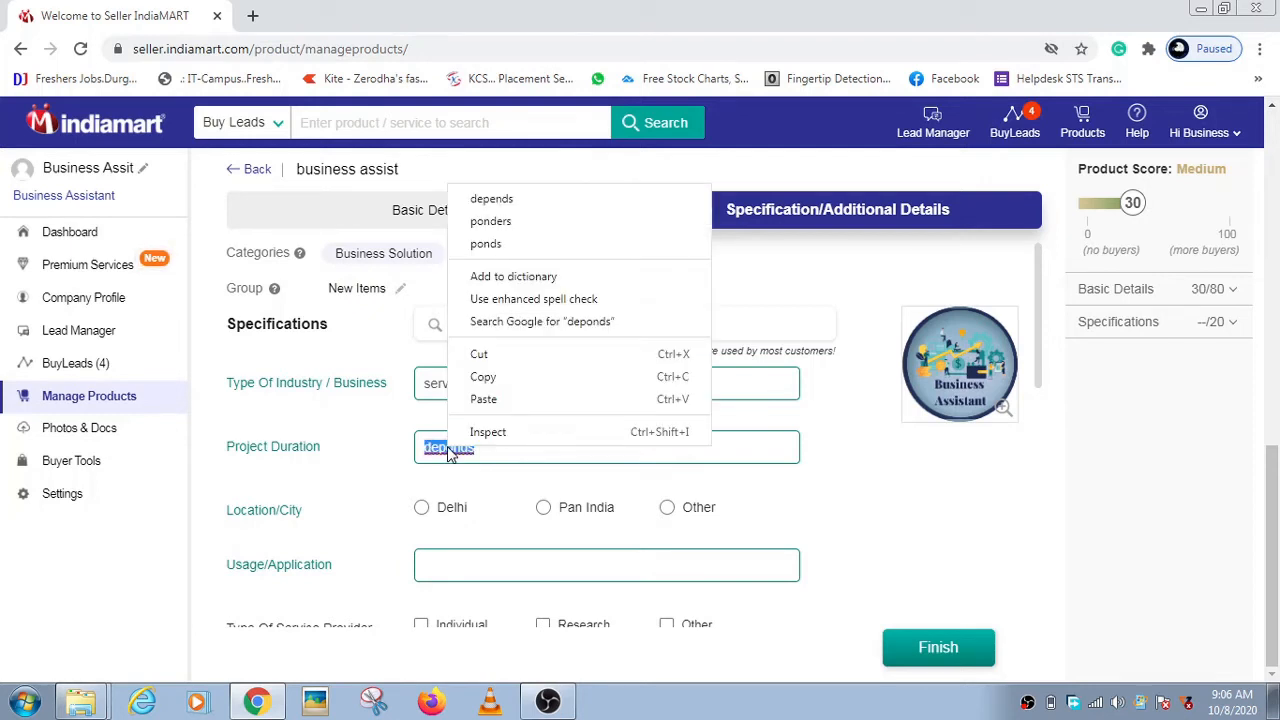
{"action": "left_click", "coordinate": [505, 200]}
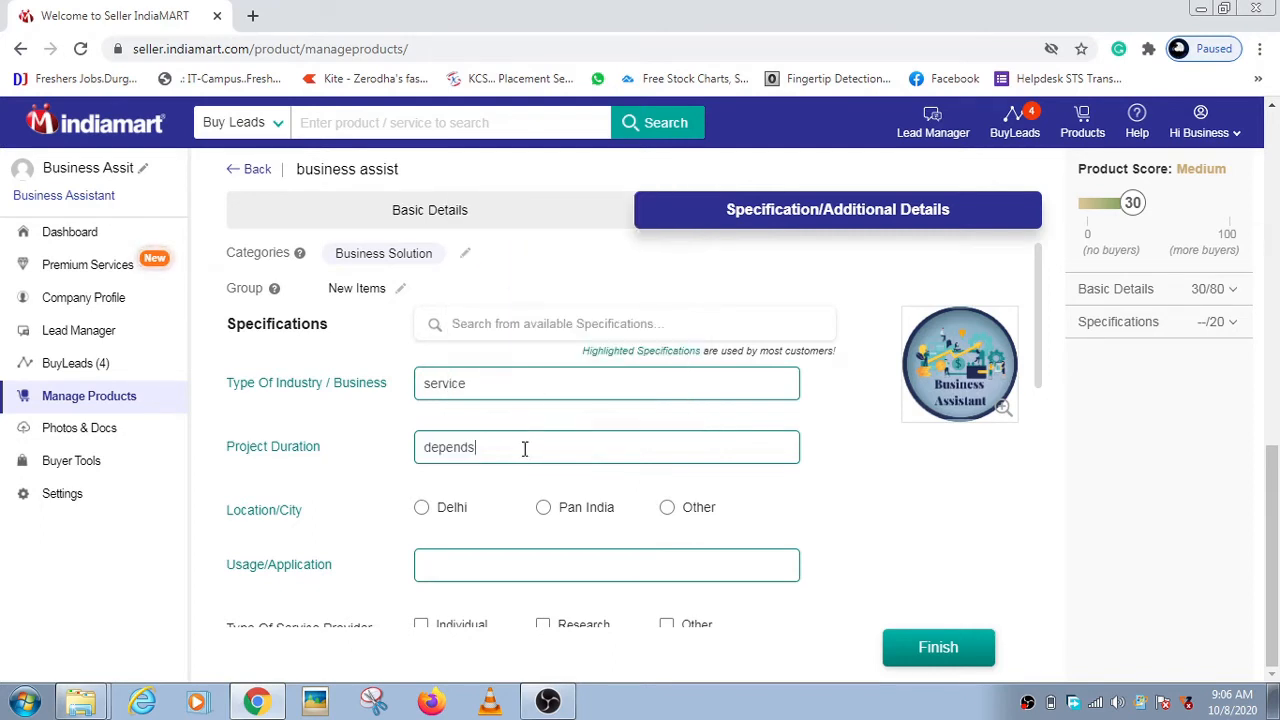
{"action": "type", "text": "on client"}
Complete the specifications with location Pan India, usage "guidence", Individual Consultant, Online mode, language "tamil & english" and service location "pan india", and finish the listing
{"action": "left_click", "coordinate": [543, 509]}
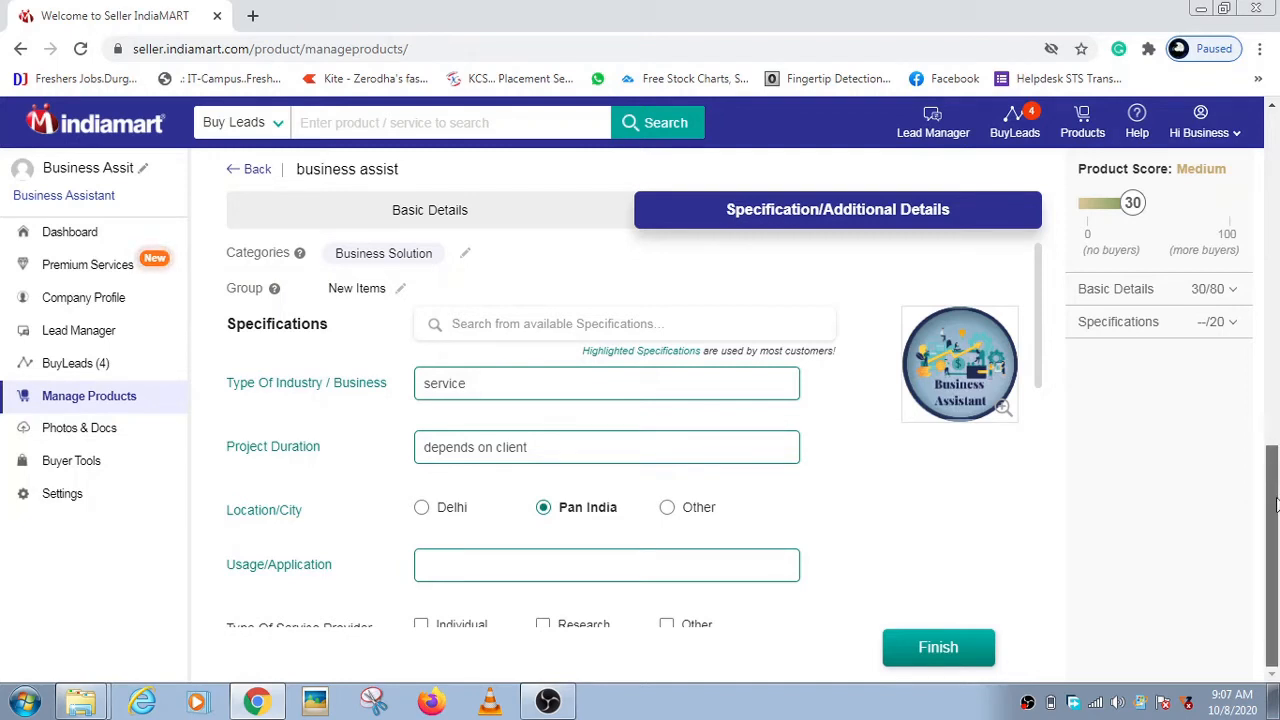
{"action": "left_click", "coordinate": [688, 572]}
{"action": "type", "text": "guiden"}
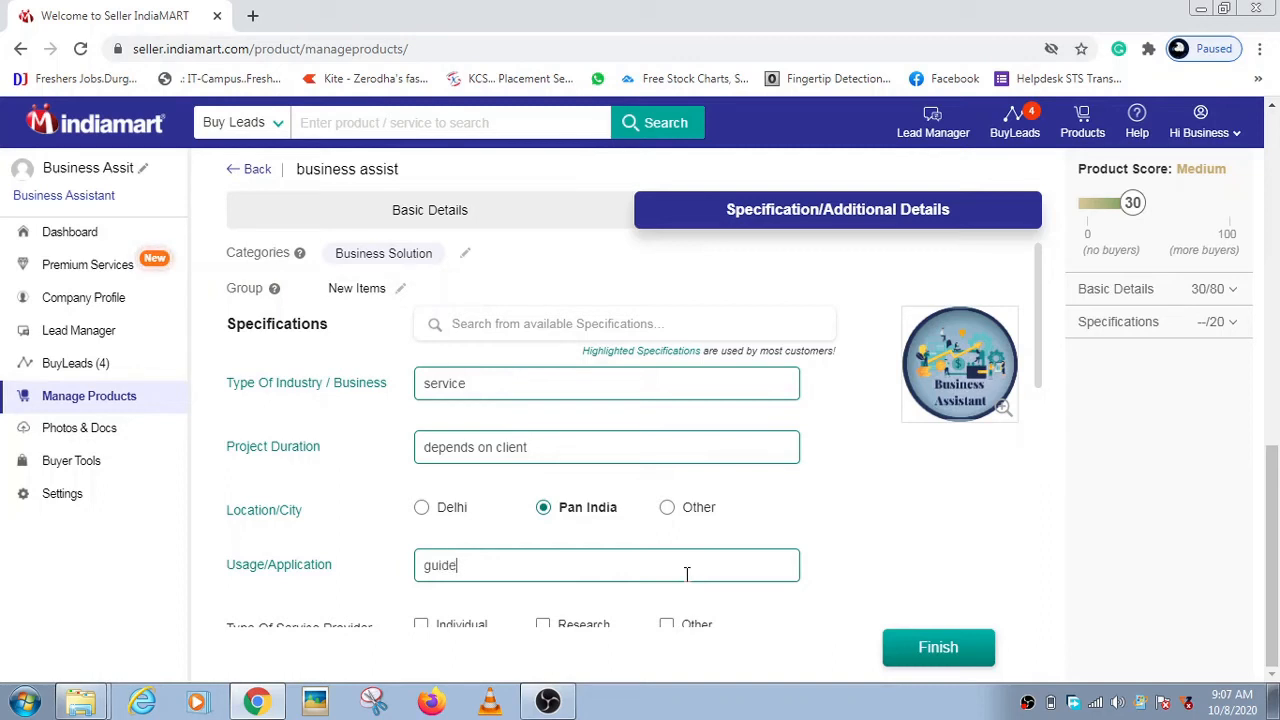
{"action": "type", "text": "ce"}
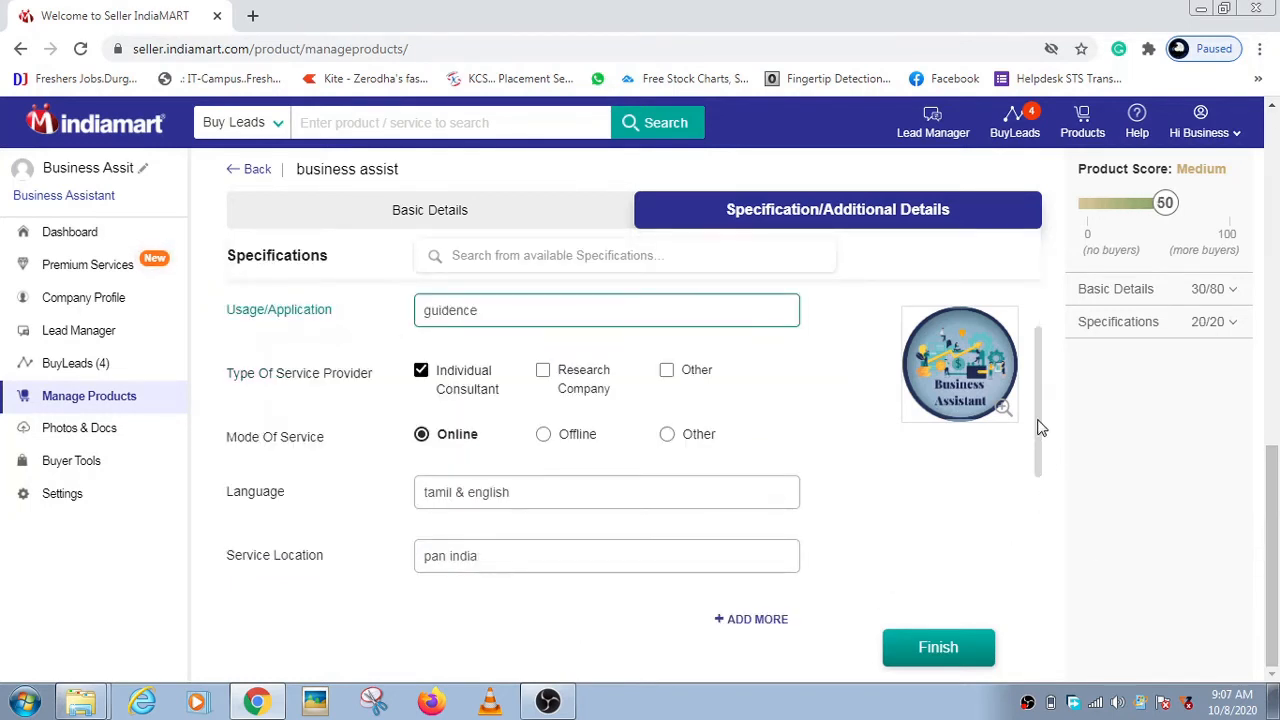
{"action": "scroll", "coordinate": [1043, 495], "scroll_direction": "down", "scroll_amount": 1}
{"action": "scroll", "coordinate": [1043, 510], "scroll_direction": "down", "scroll_amount": 1}
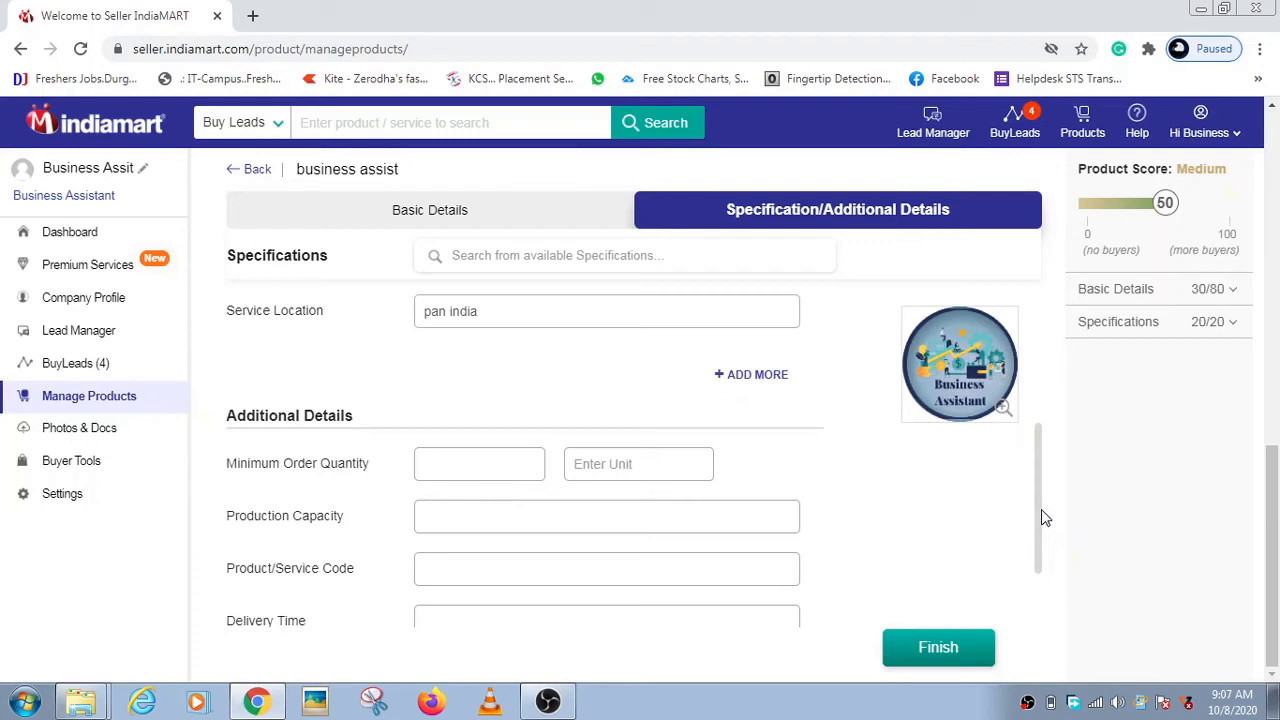
{"action": "left_click", "coordinate": [903, 650]}
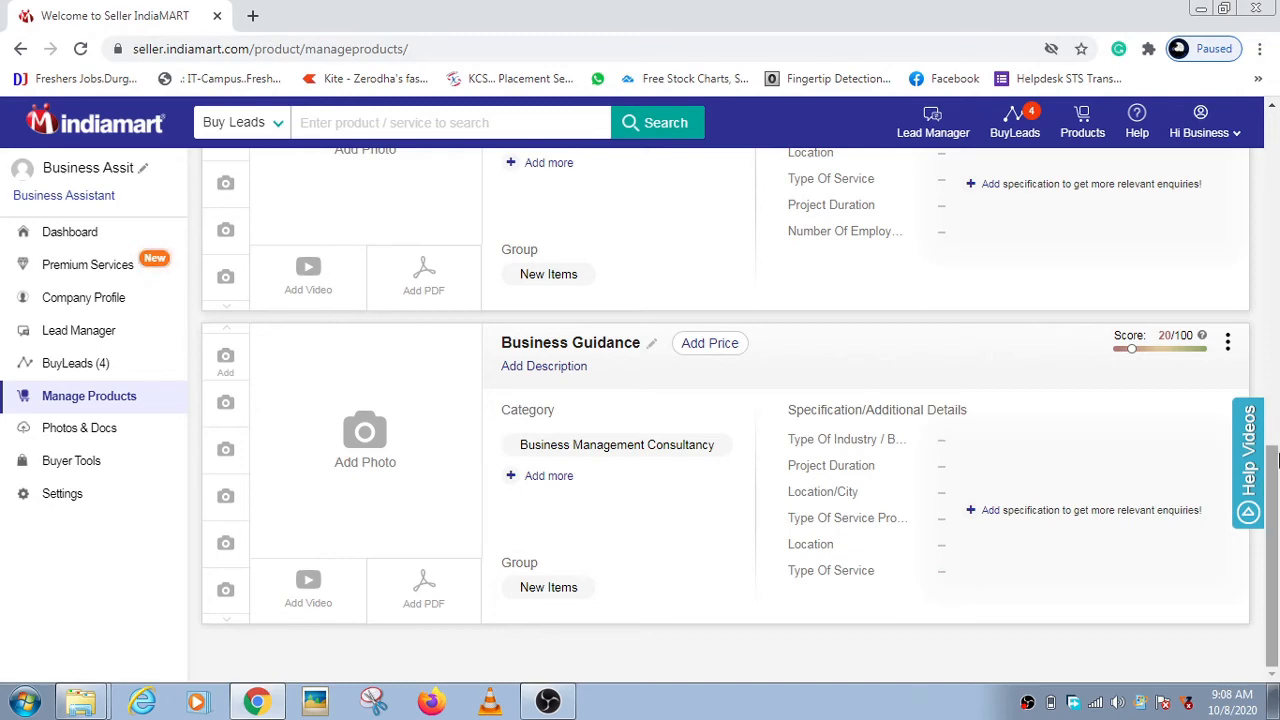
Reopen the "business assist" product for editing and show its specification and additional details
{"action": "left_click_drag", "start_coordinate": [1272, 478], "coordinate": [1268, 178]}
{"action": "mouse_move", "coordinate": [1180, 280]}
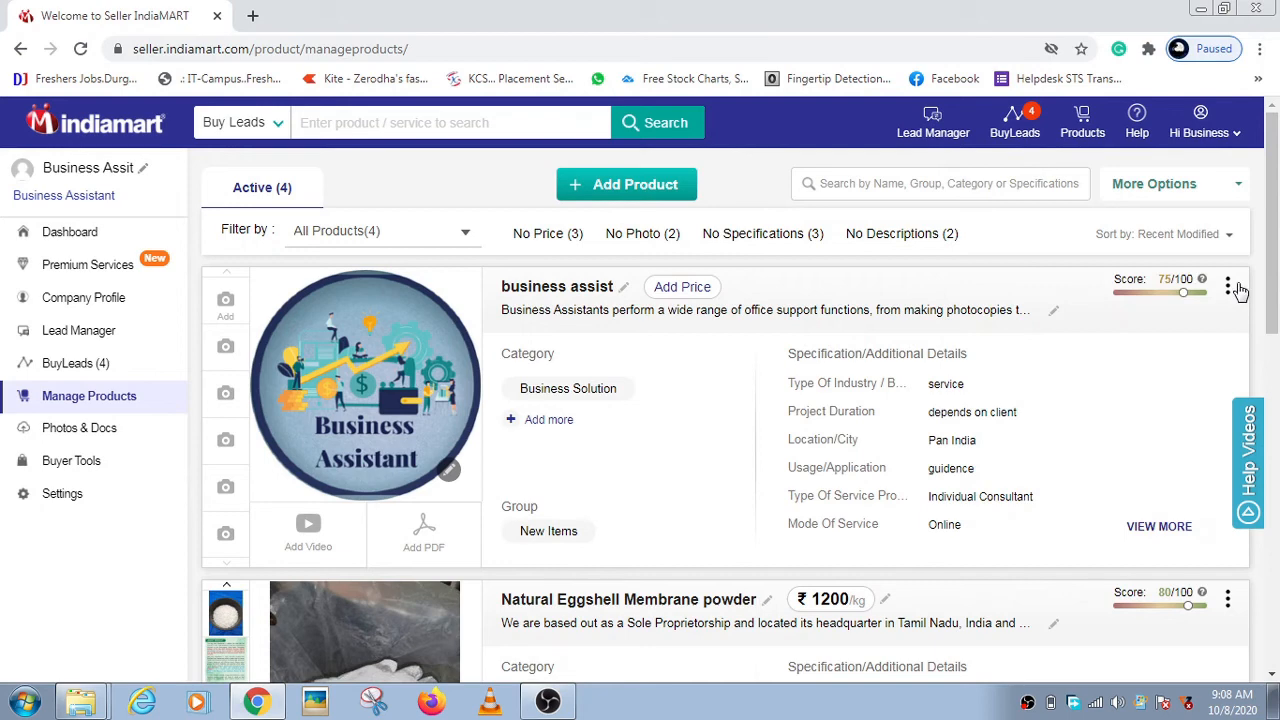
{"action": "left_click", "coordinate": [1229, 288]}
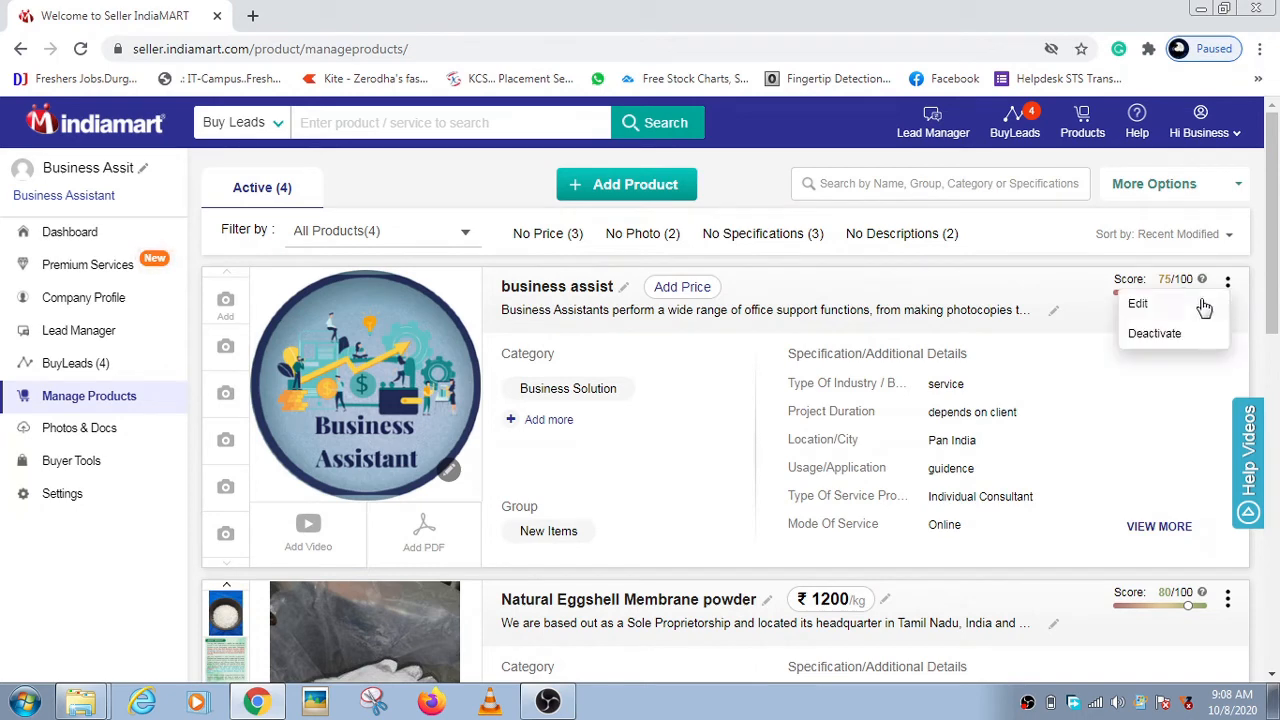
{"action": "left_click", "coordinate": [1140, 304]}
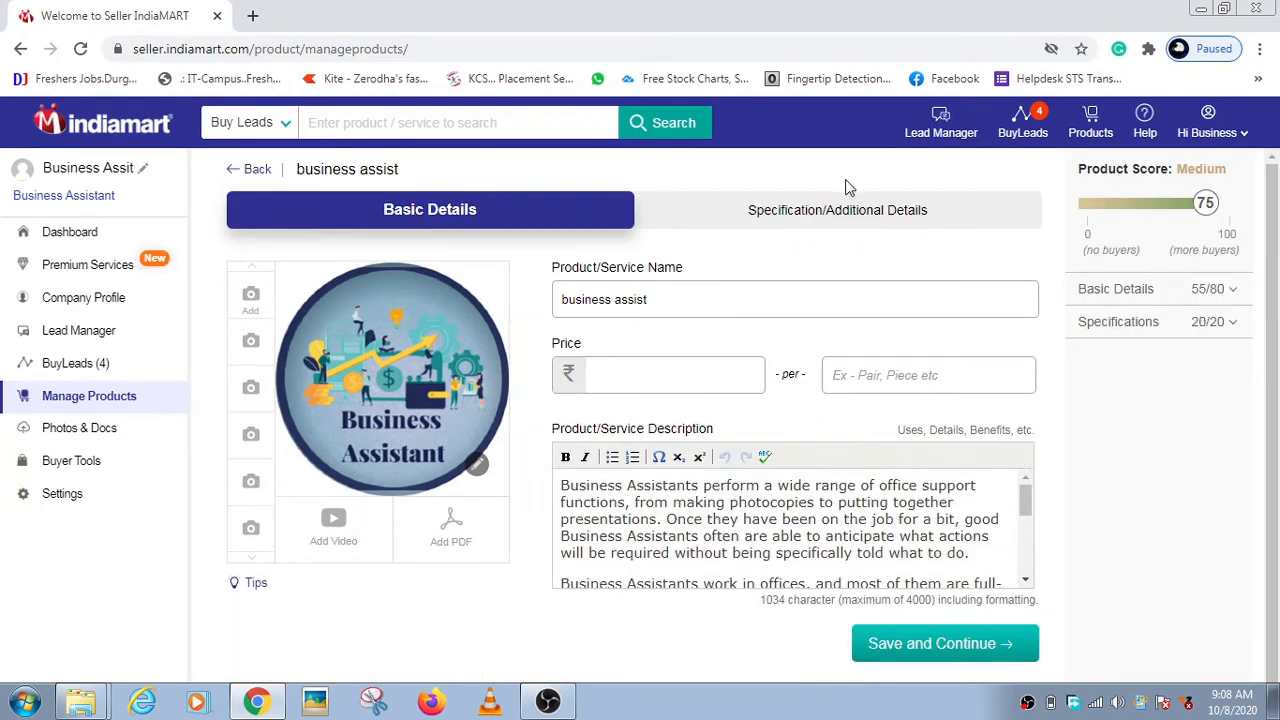
{"action": "left_click", "coordinate": [848, 209]}
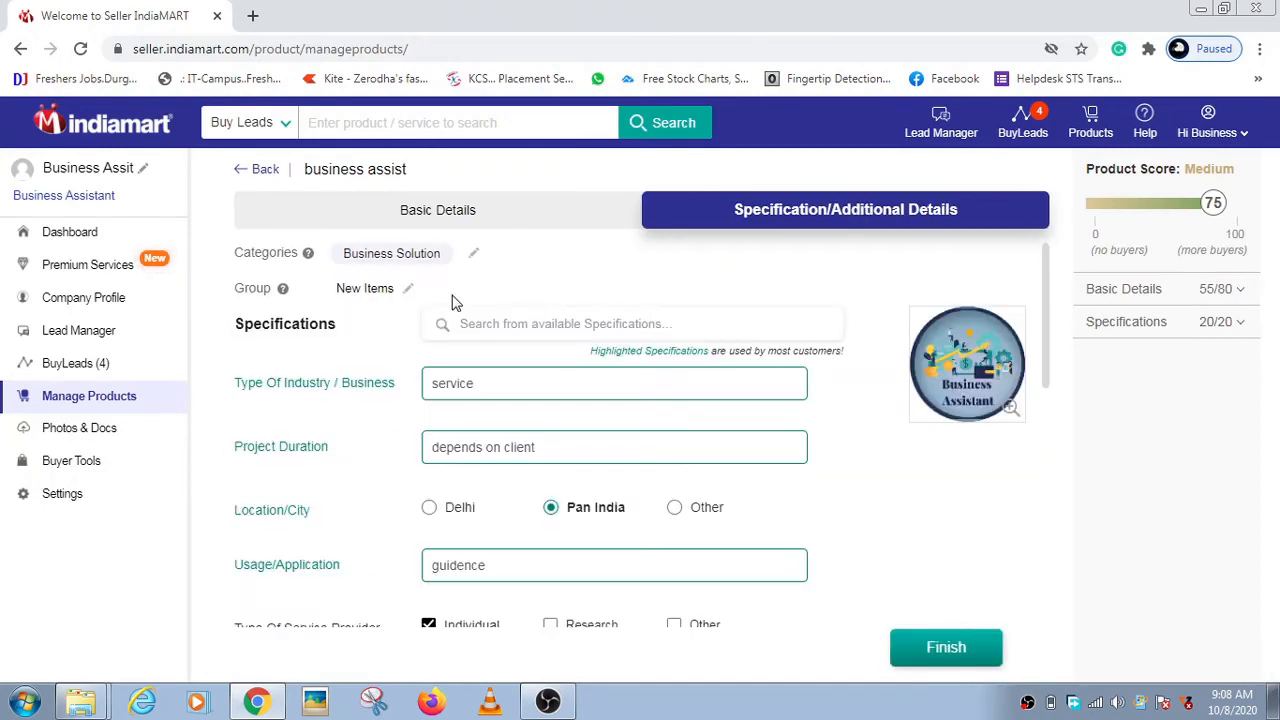
Create a new product group named "business solution" for the listing and save the product
{"action": "left_click", "coordinate": [409, 293]}
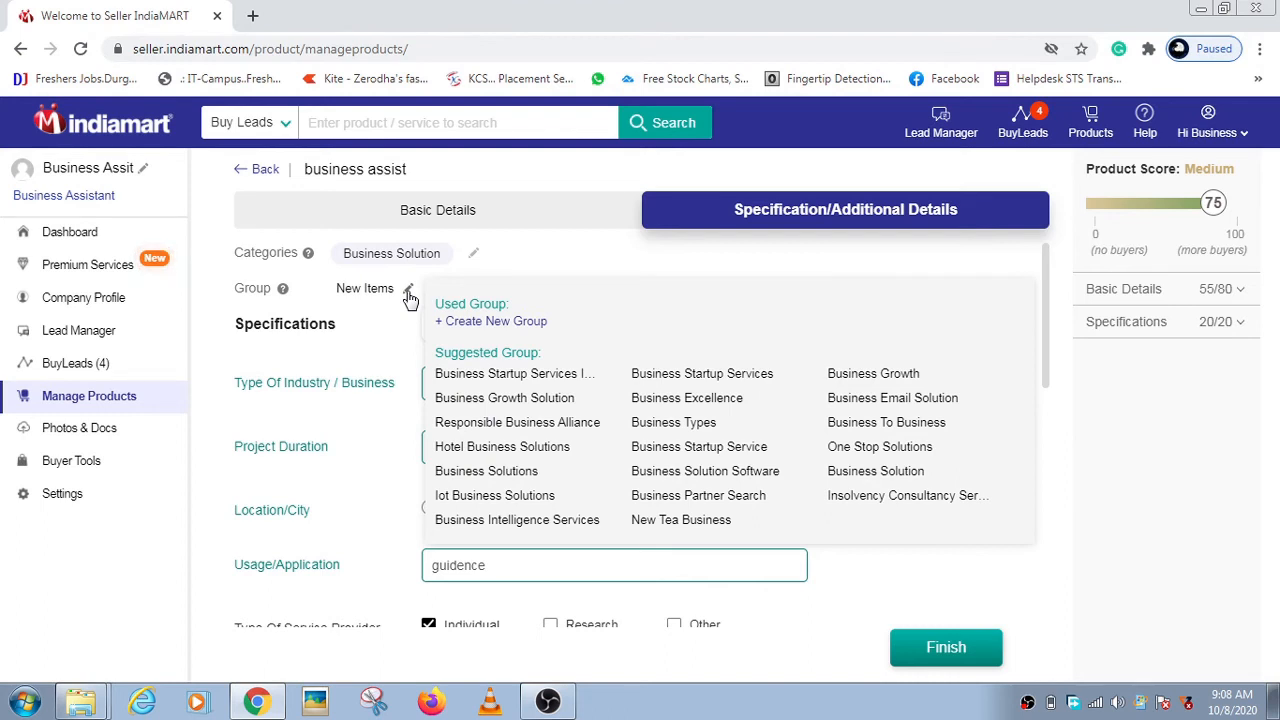
{"action": "left_click", "coordinate": [487, 322]}
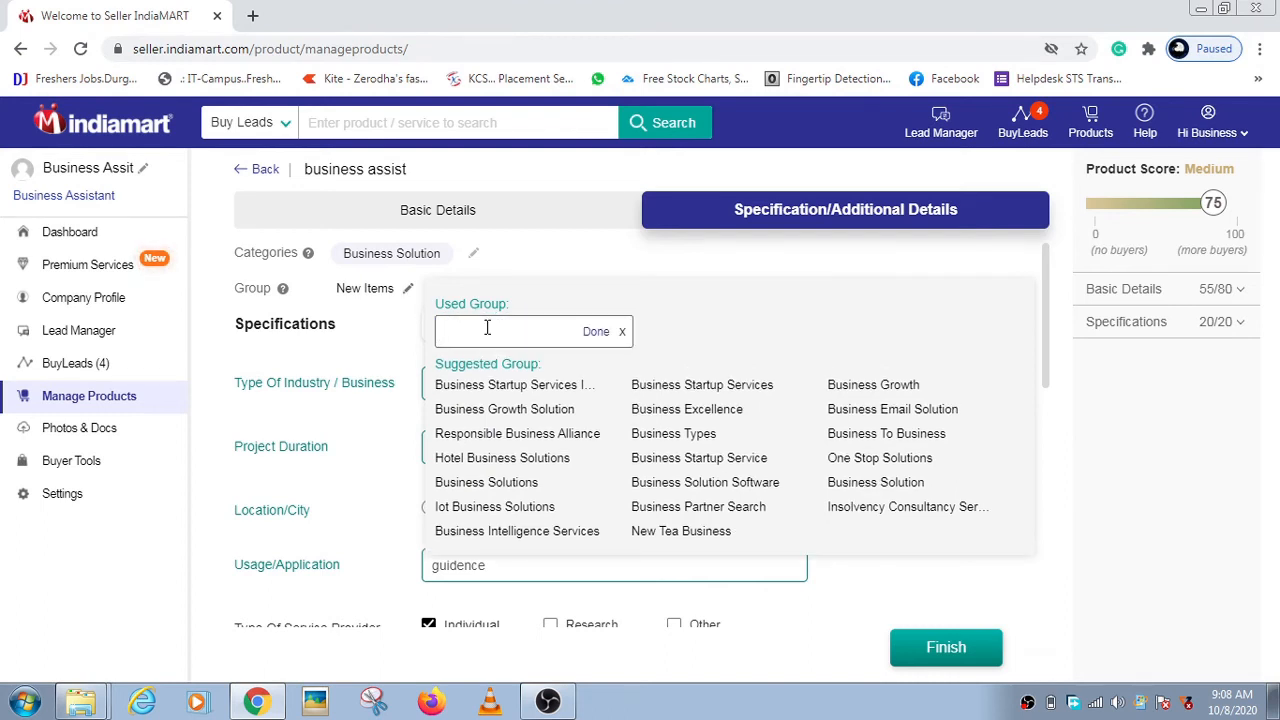
{"action": "type", "text": "business solution"}
{"action": "left_click", "coordinate": [604, 334]}
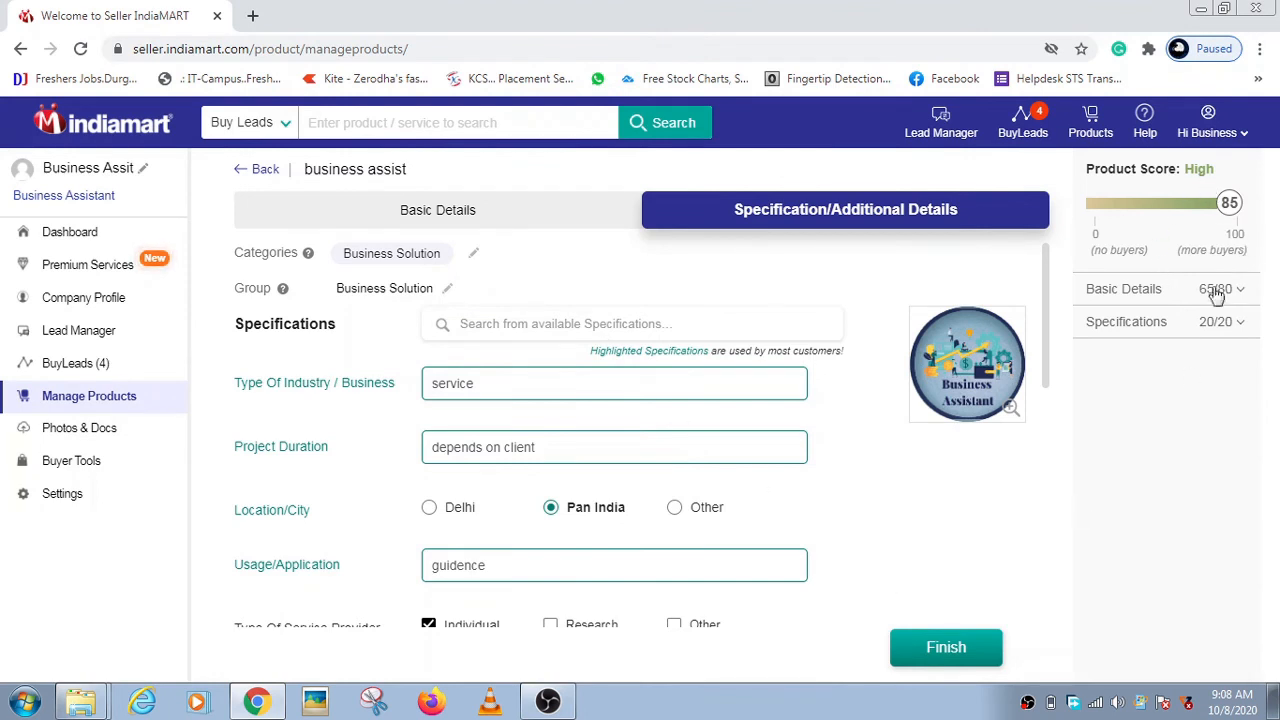
{"action": "left_click", "coordinate": [960, 655]}
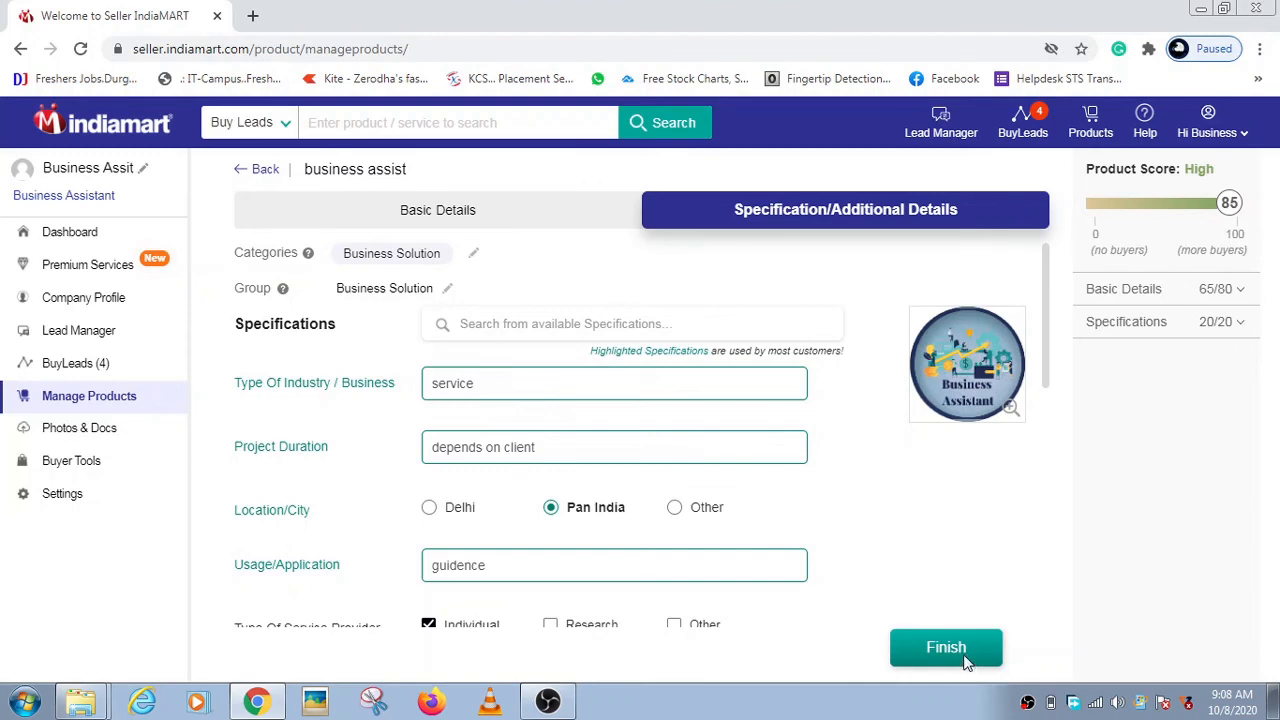